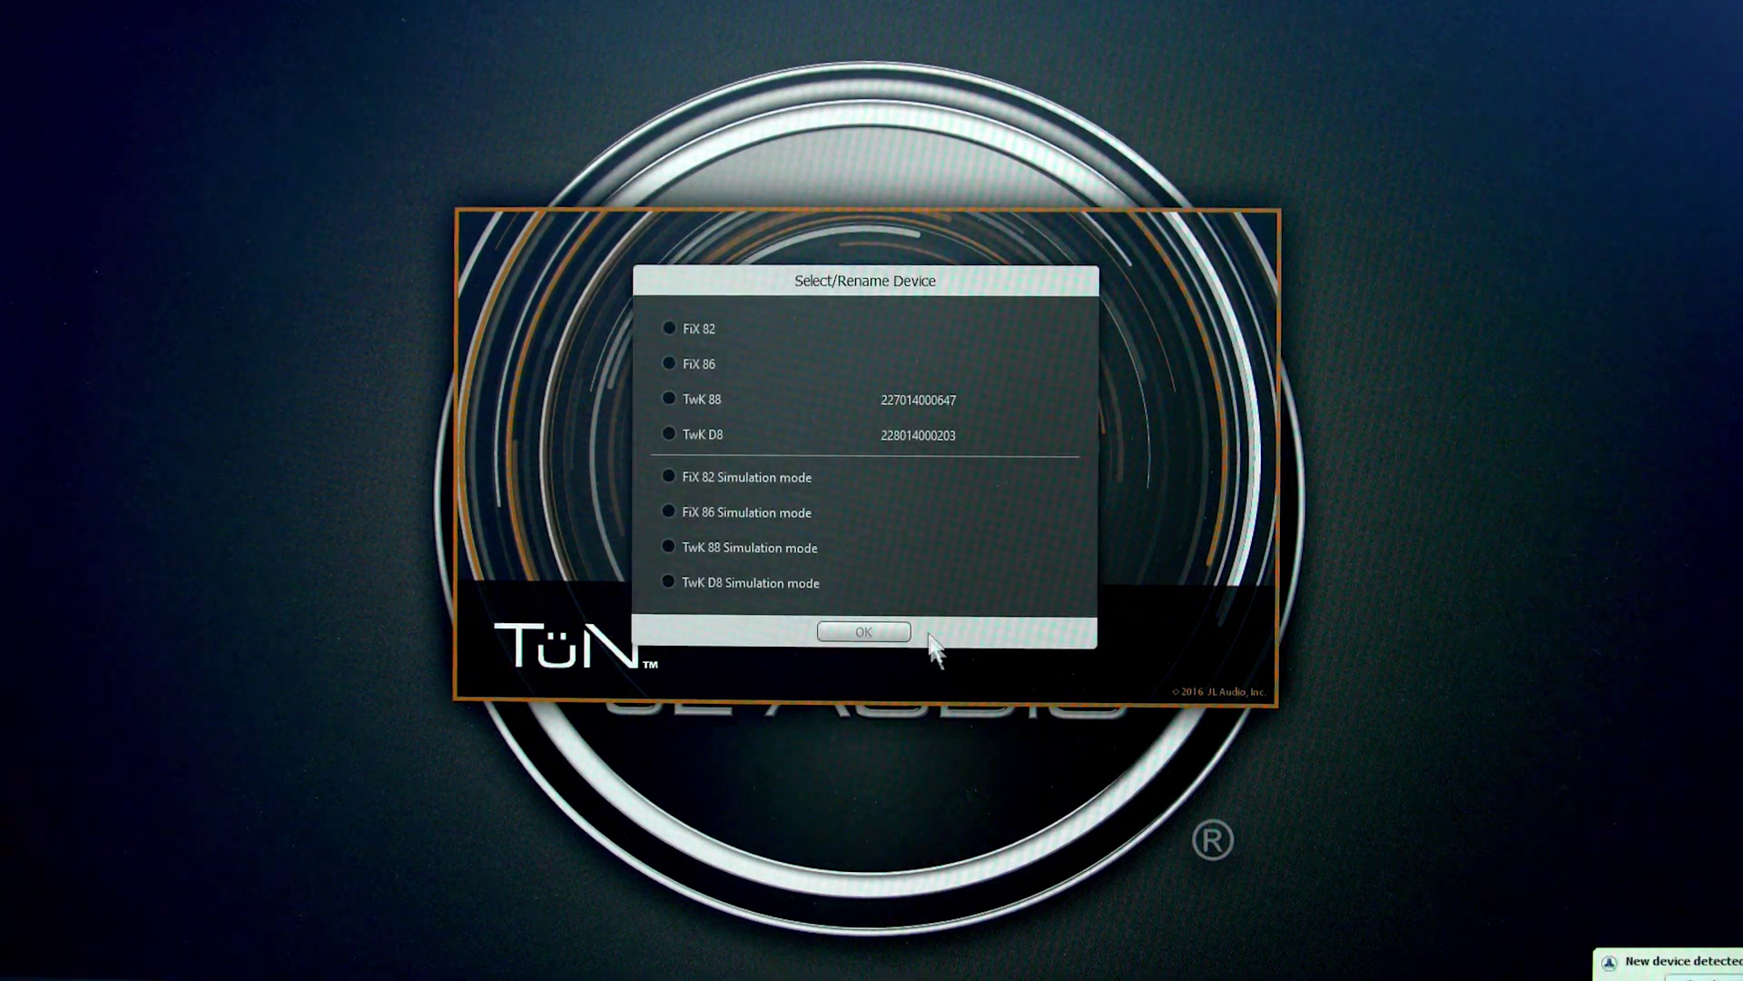
Select the FiX 82 in the device list and confirm connecting to it
click(727, 327)
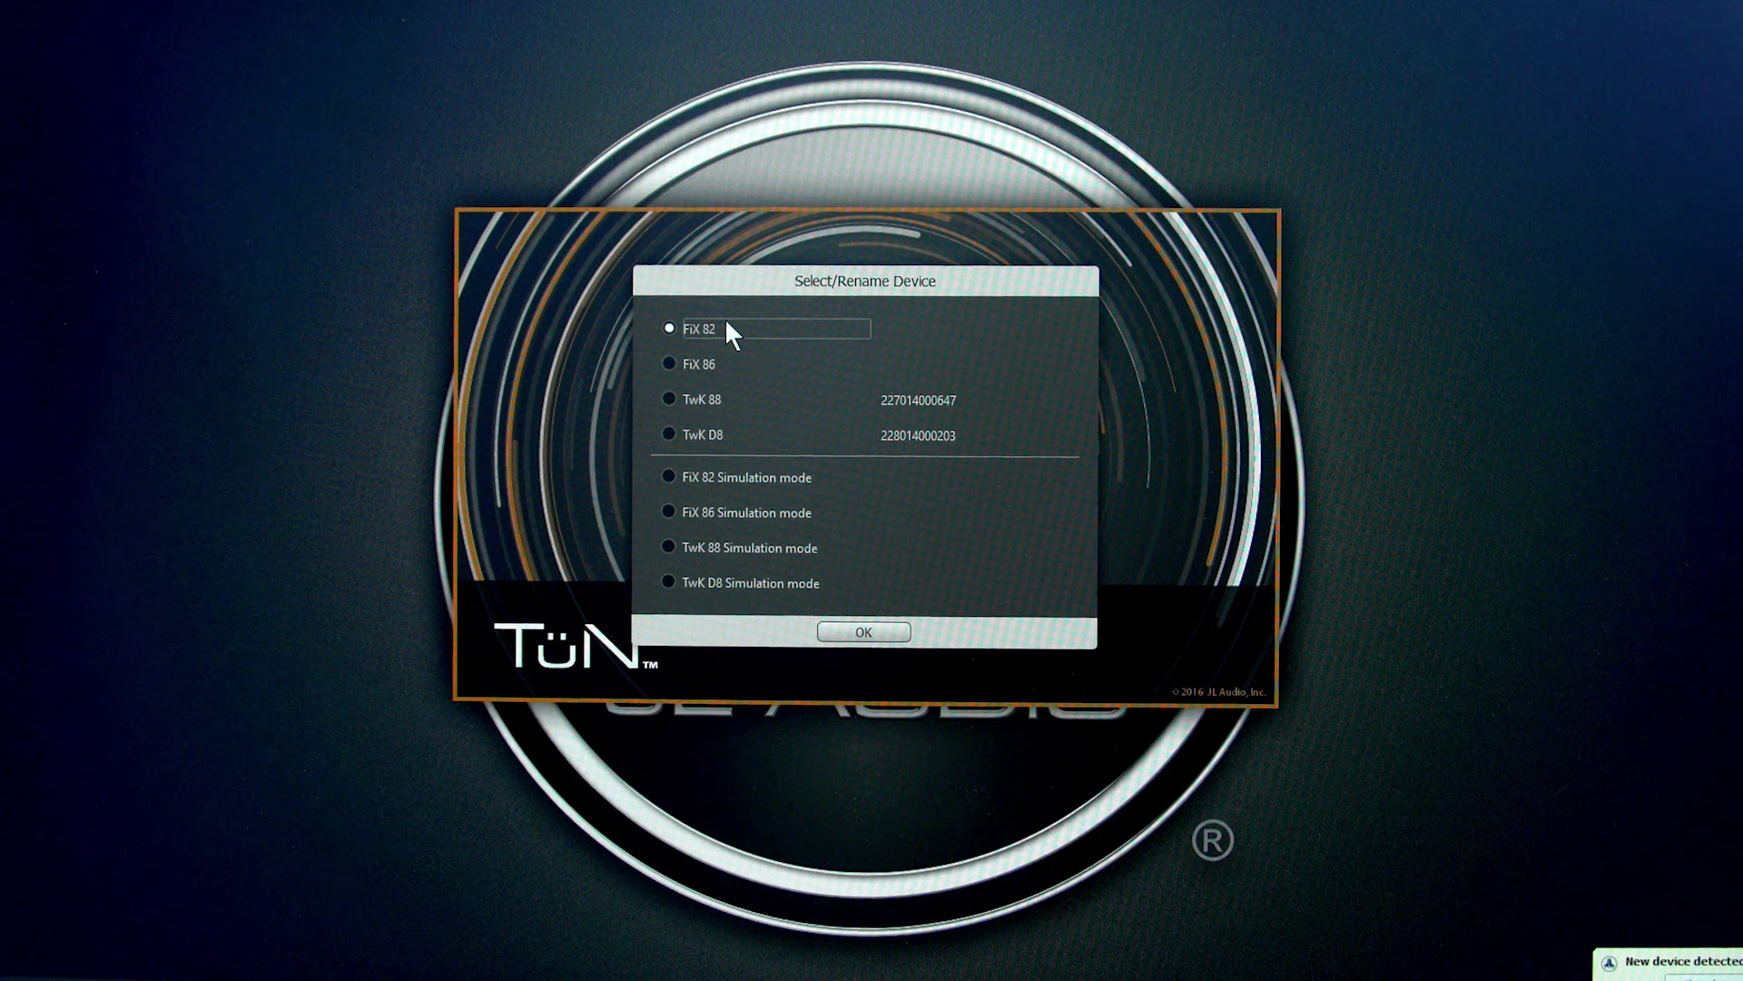
click(860, 629)
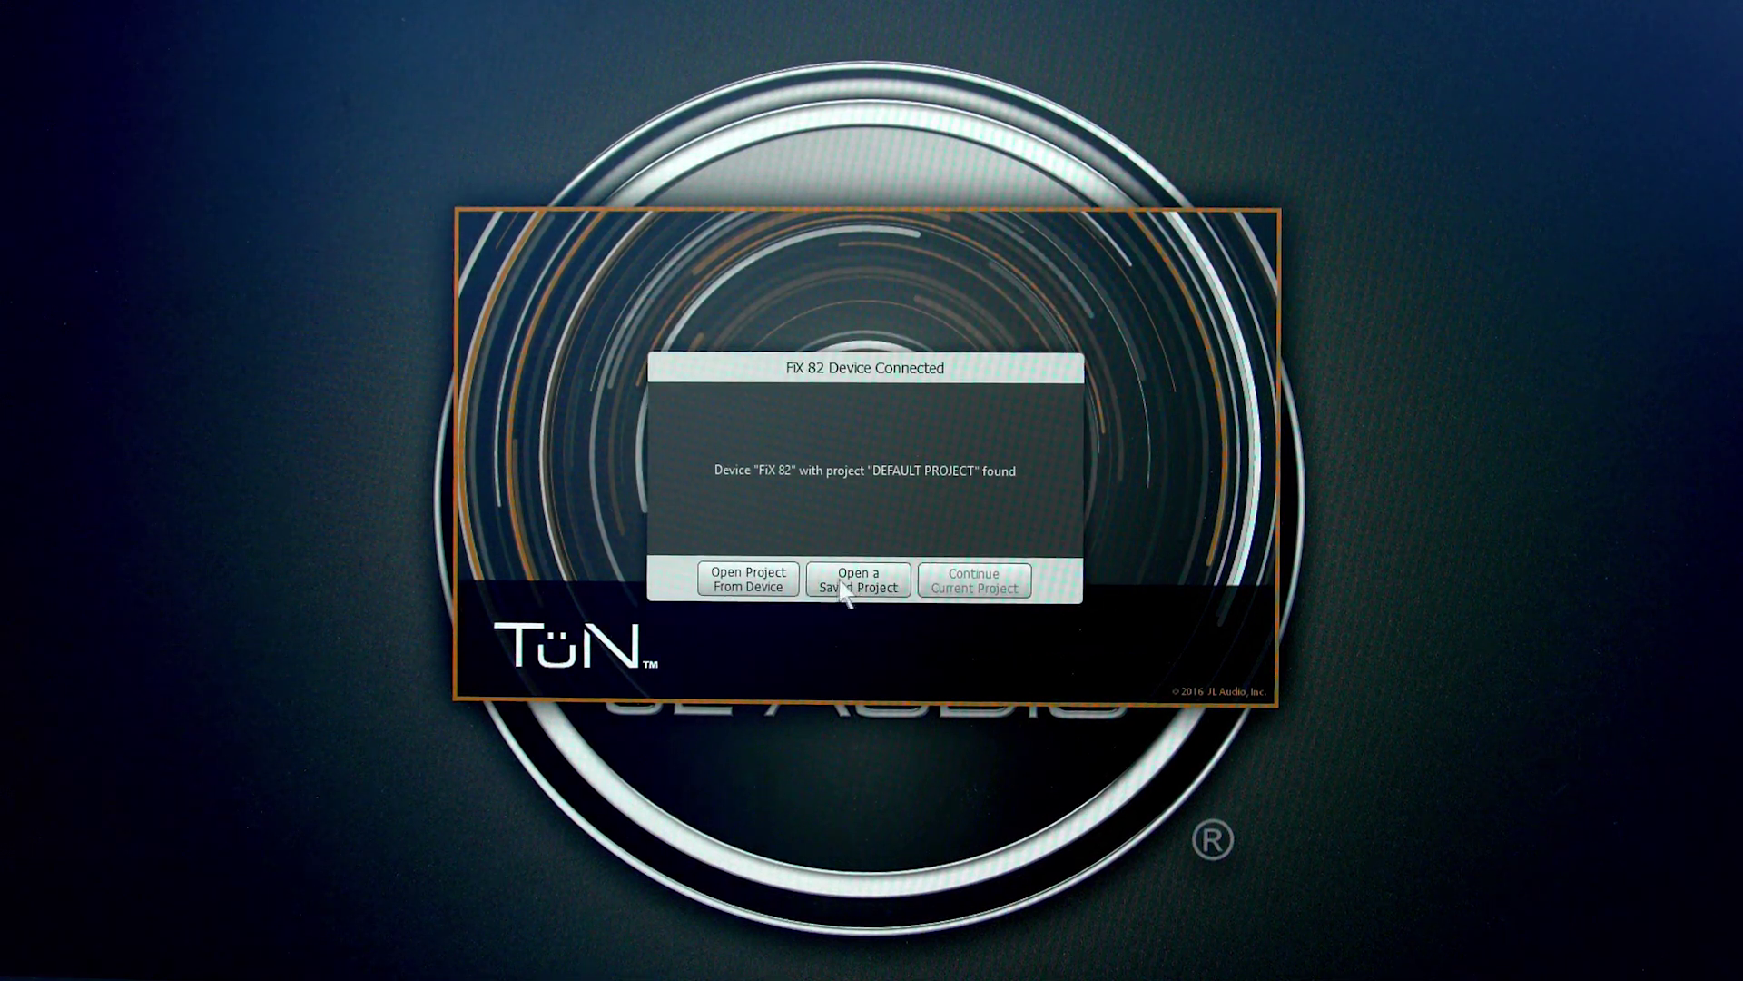
Dismiss the connection notice and start a new input calibration on the FiX 82 setup page
click(770, 585)
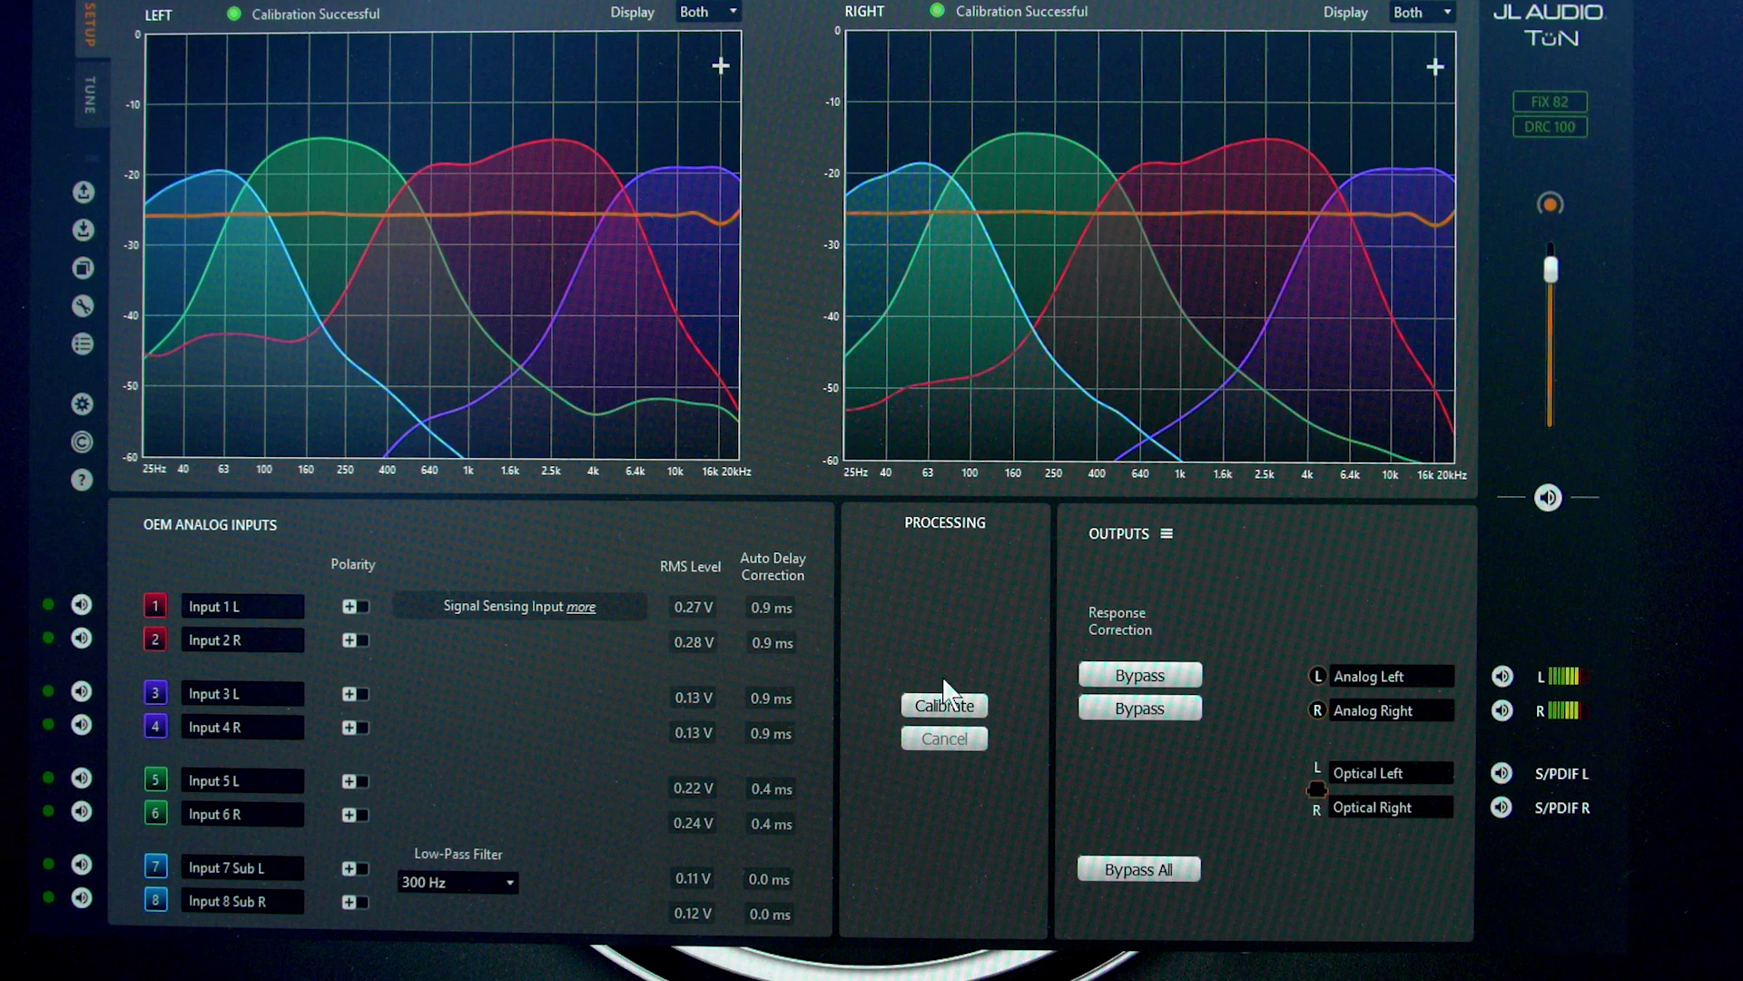
click(949, 705)
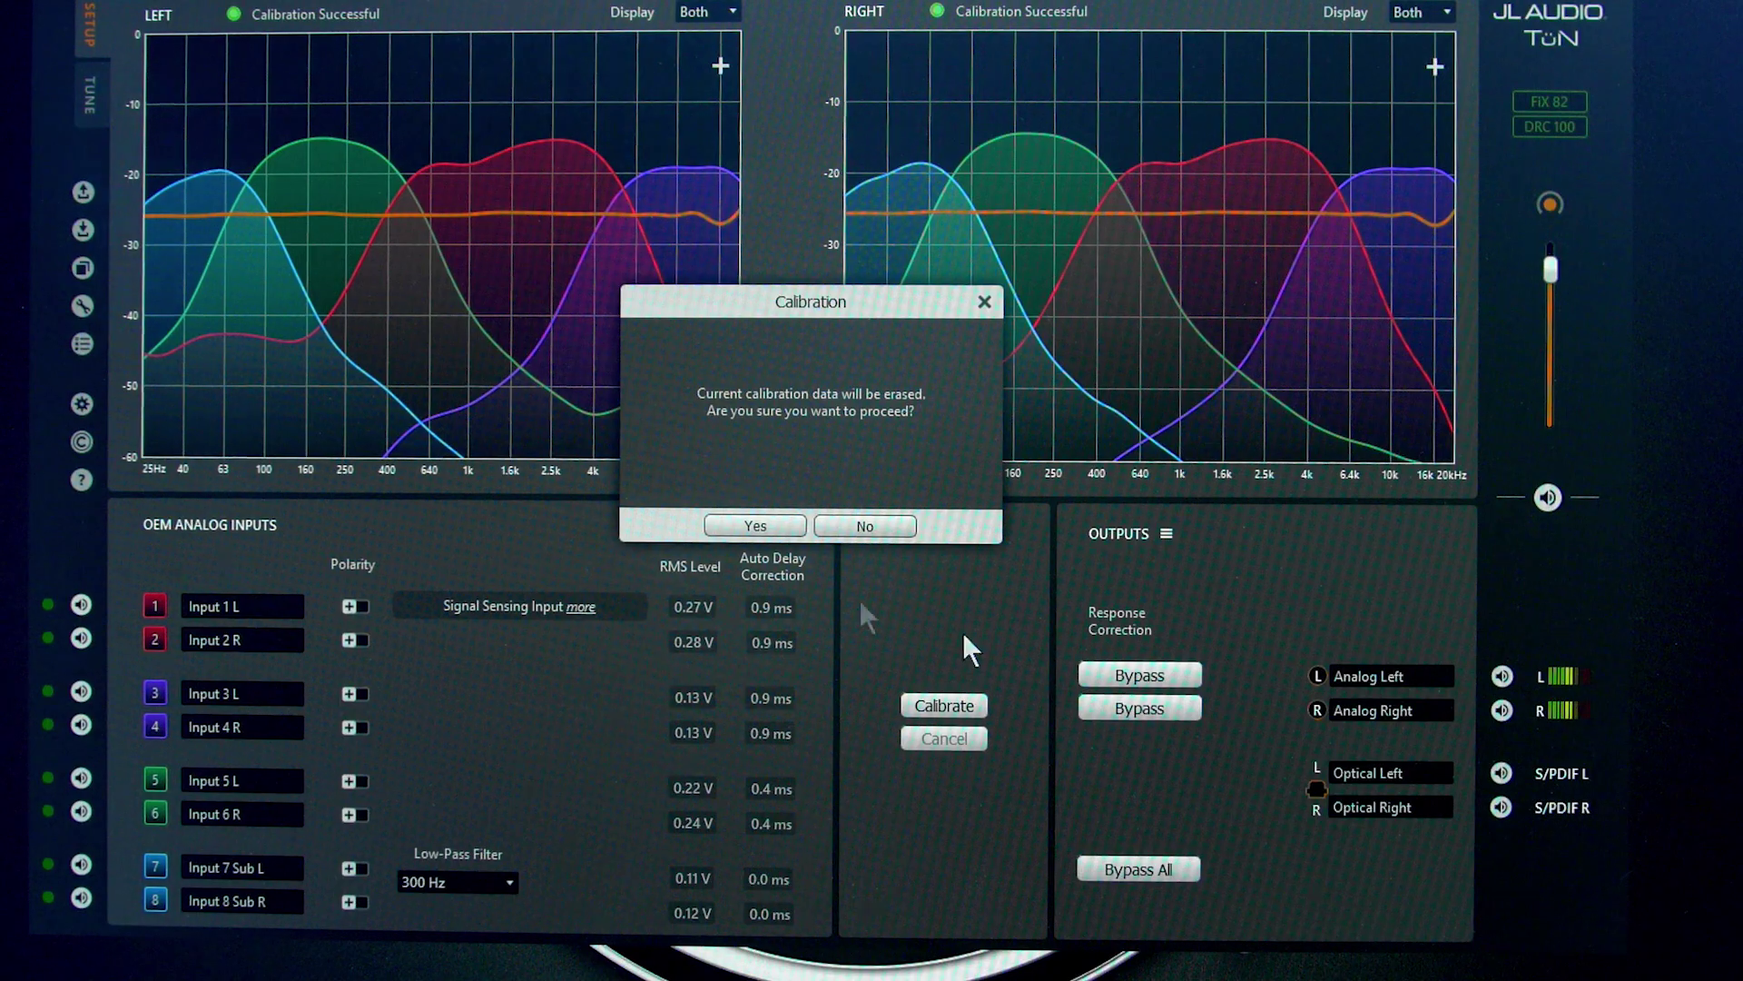
Confirm erasing the old calibration and let the FiX 82 calibration run to completion
click(742, 529)
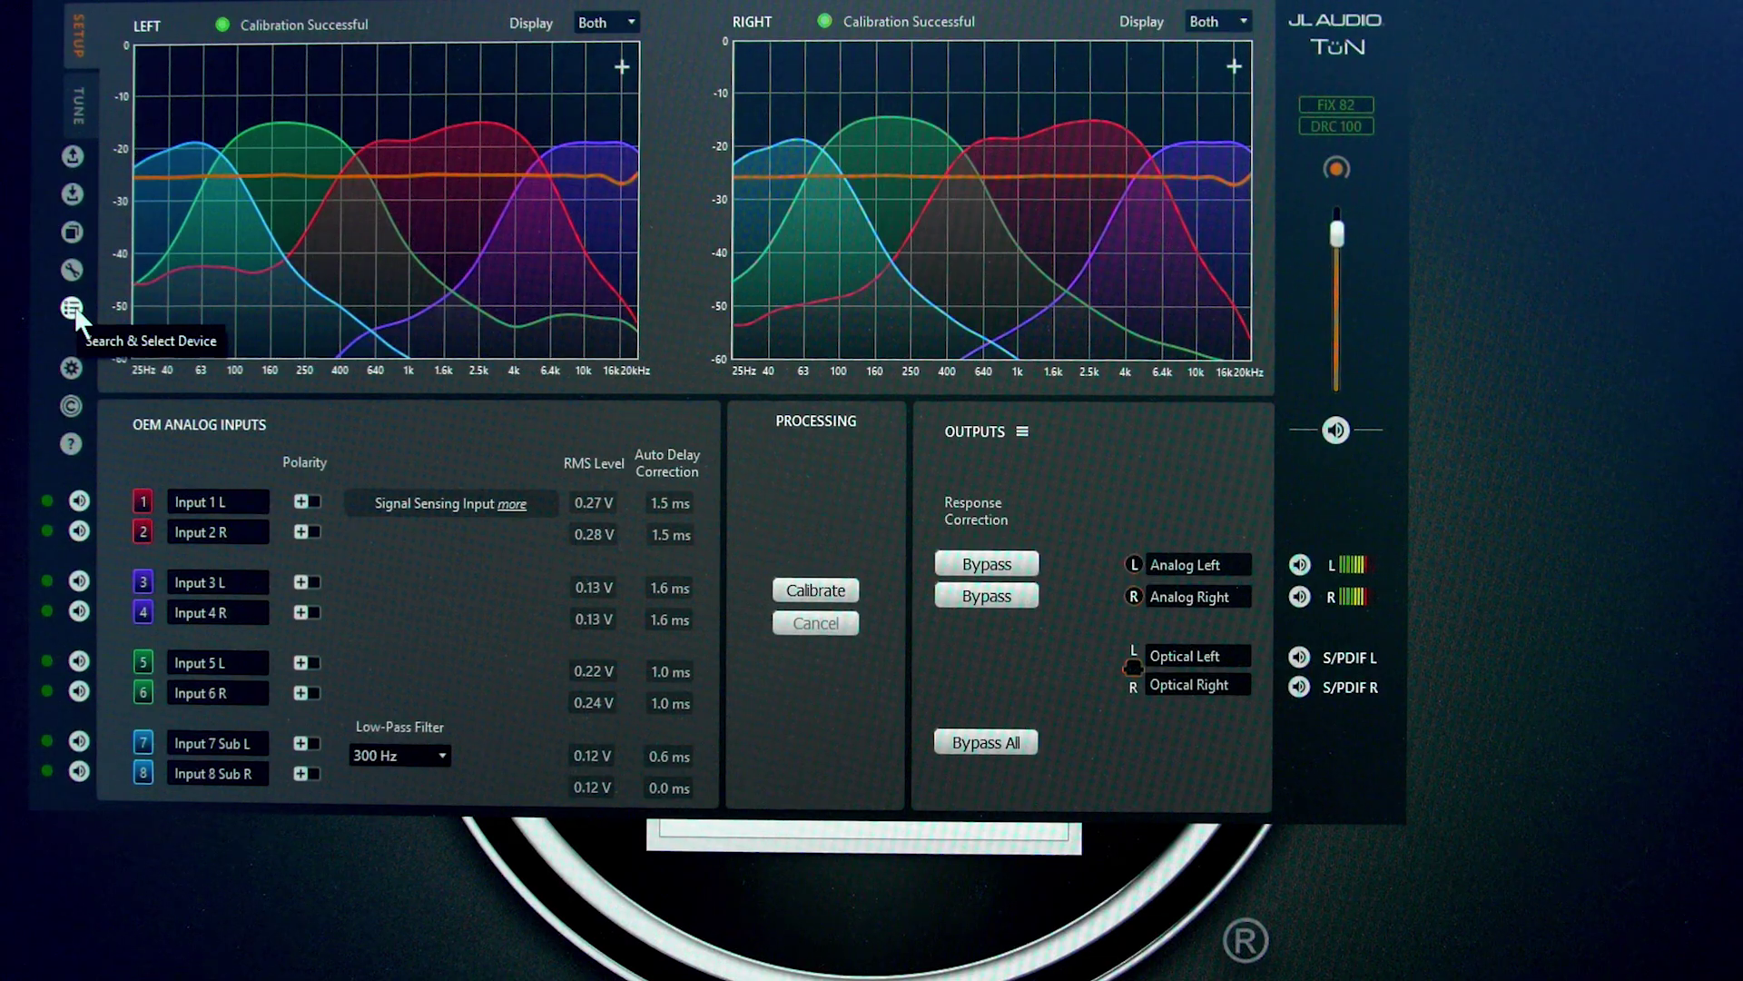
Switch the active device from the FiX 82 to the TwK 88
click(73, 310)
click(620, 347)
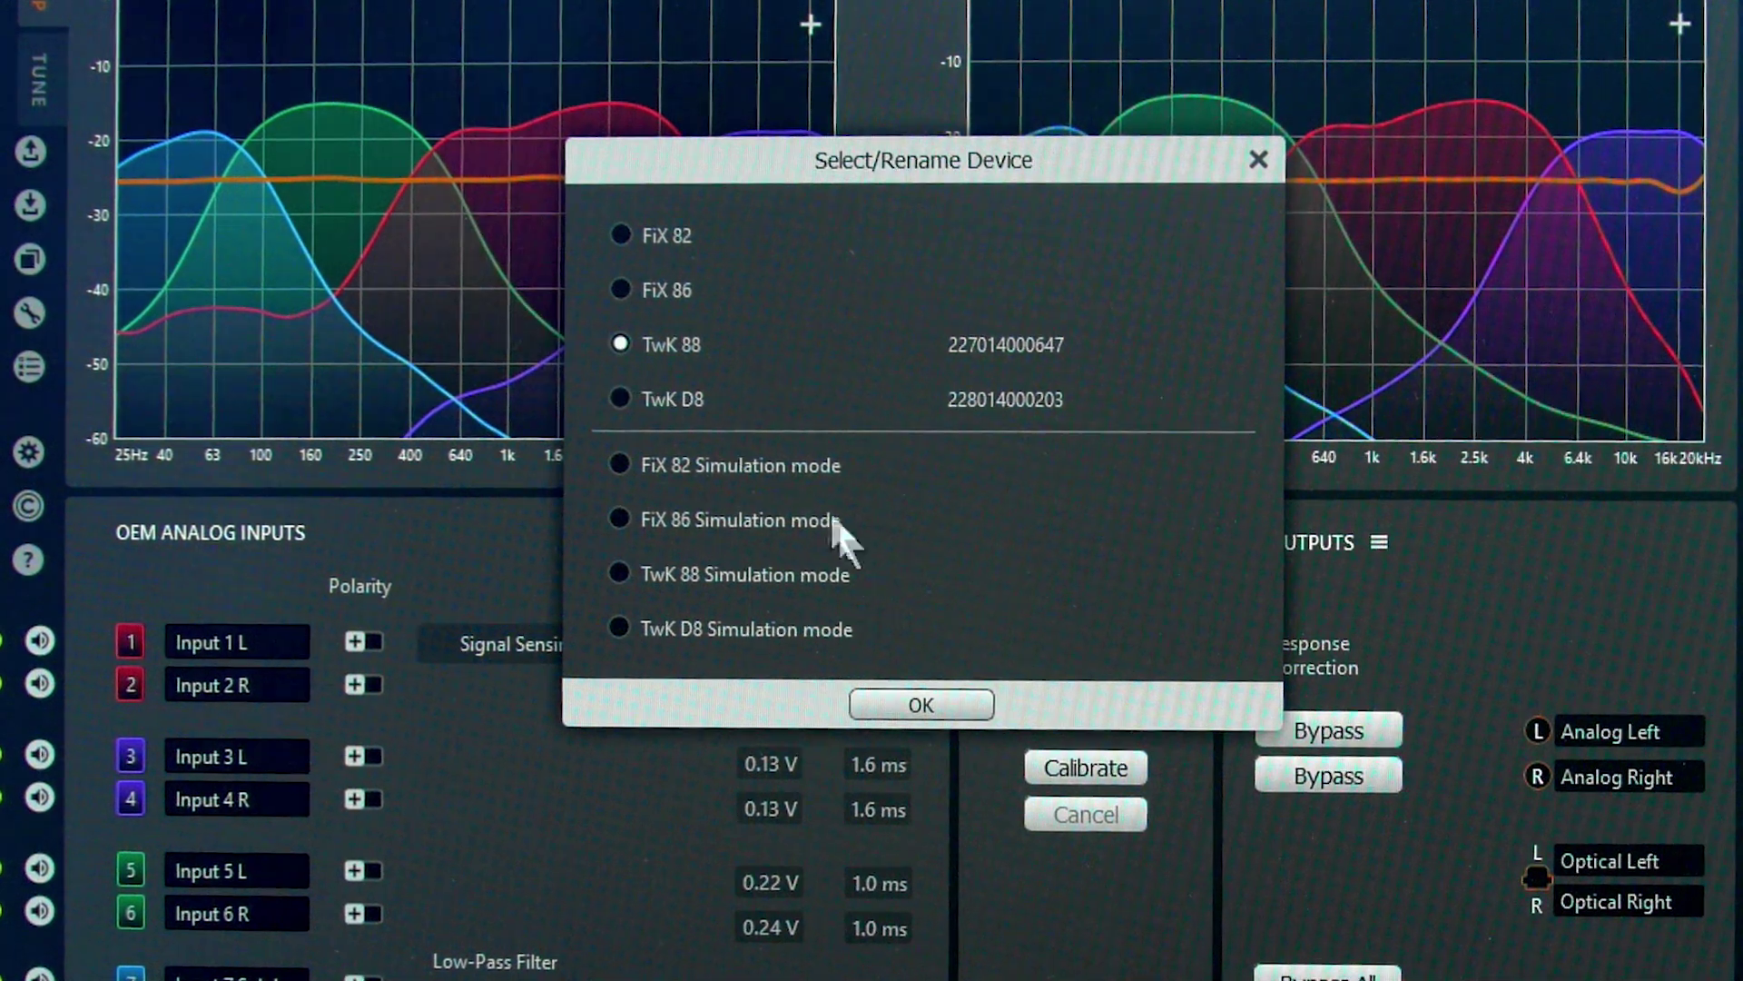
click(911, 706)
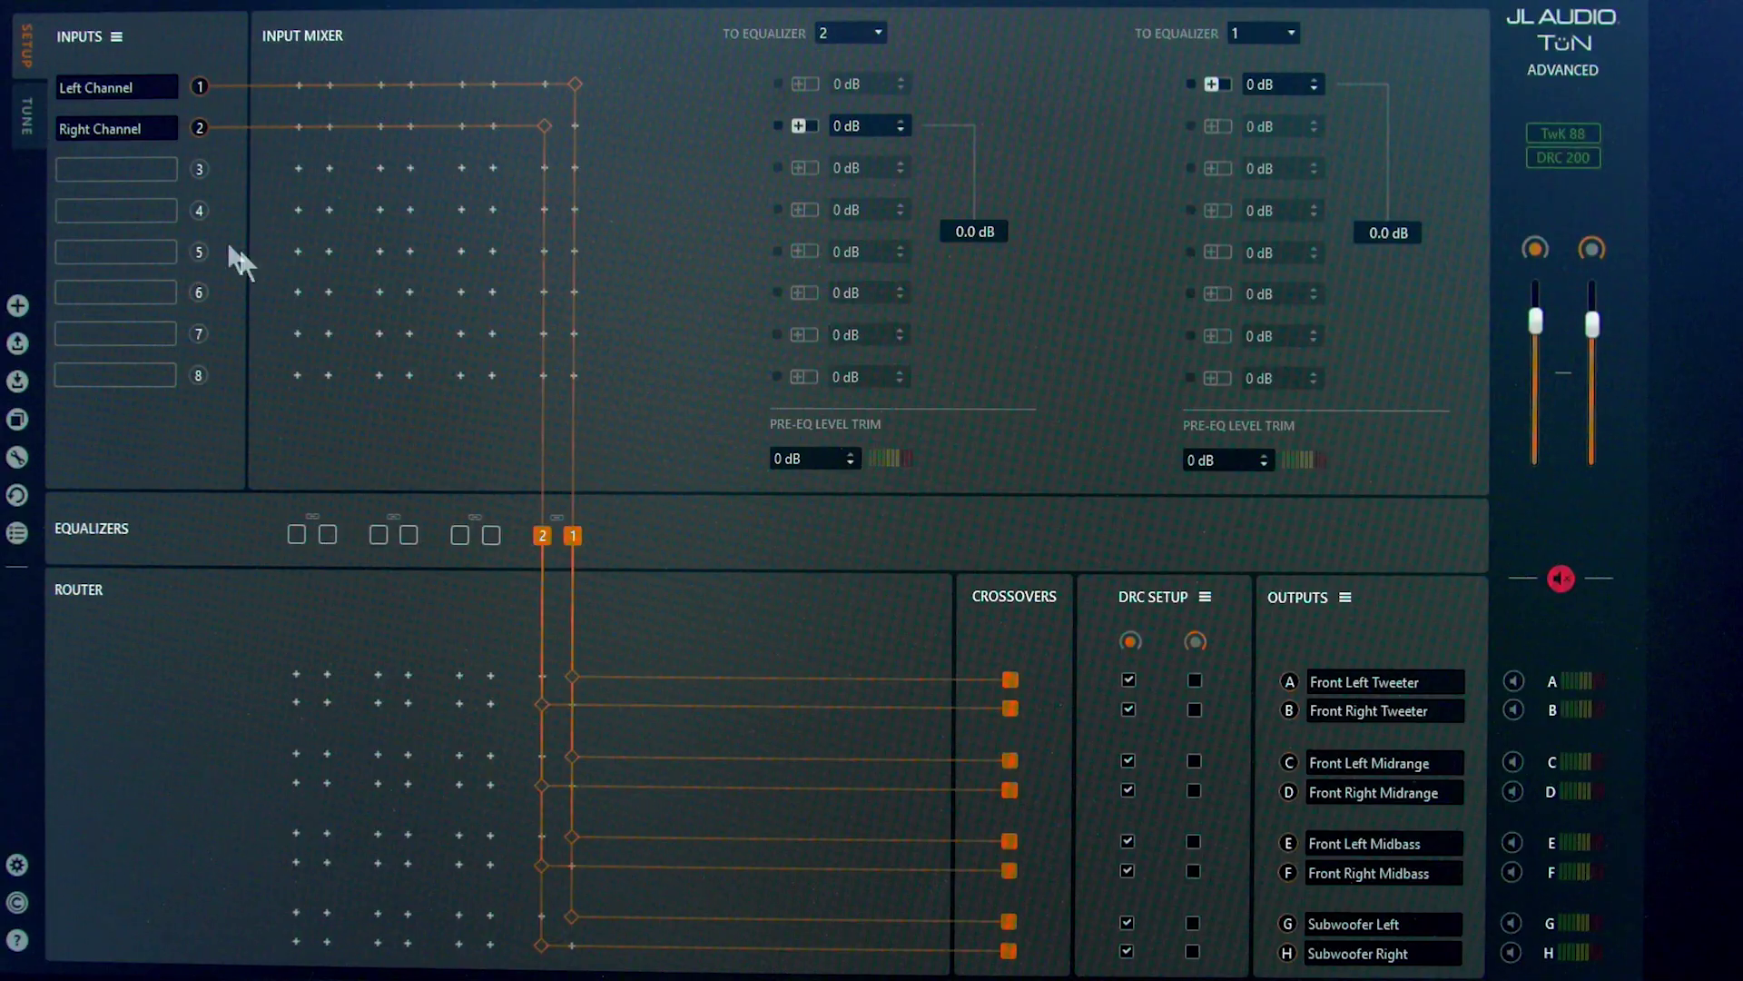
On the TwK 88 Tune page, select EQ points 6 through 8 together on the graph
click(27, 124)
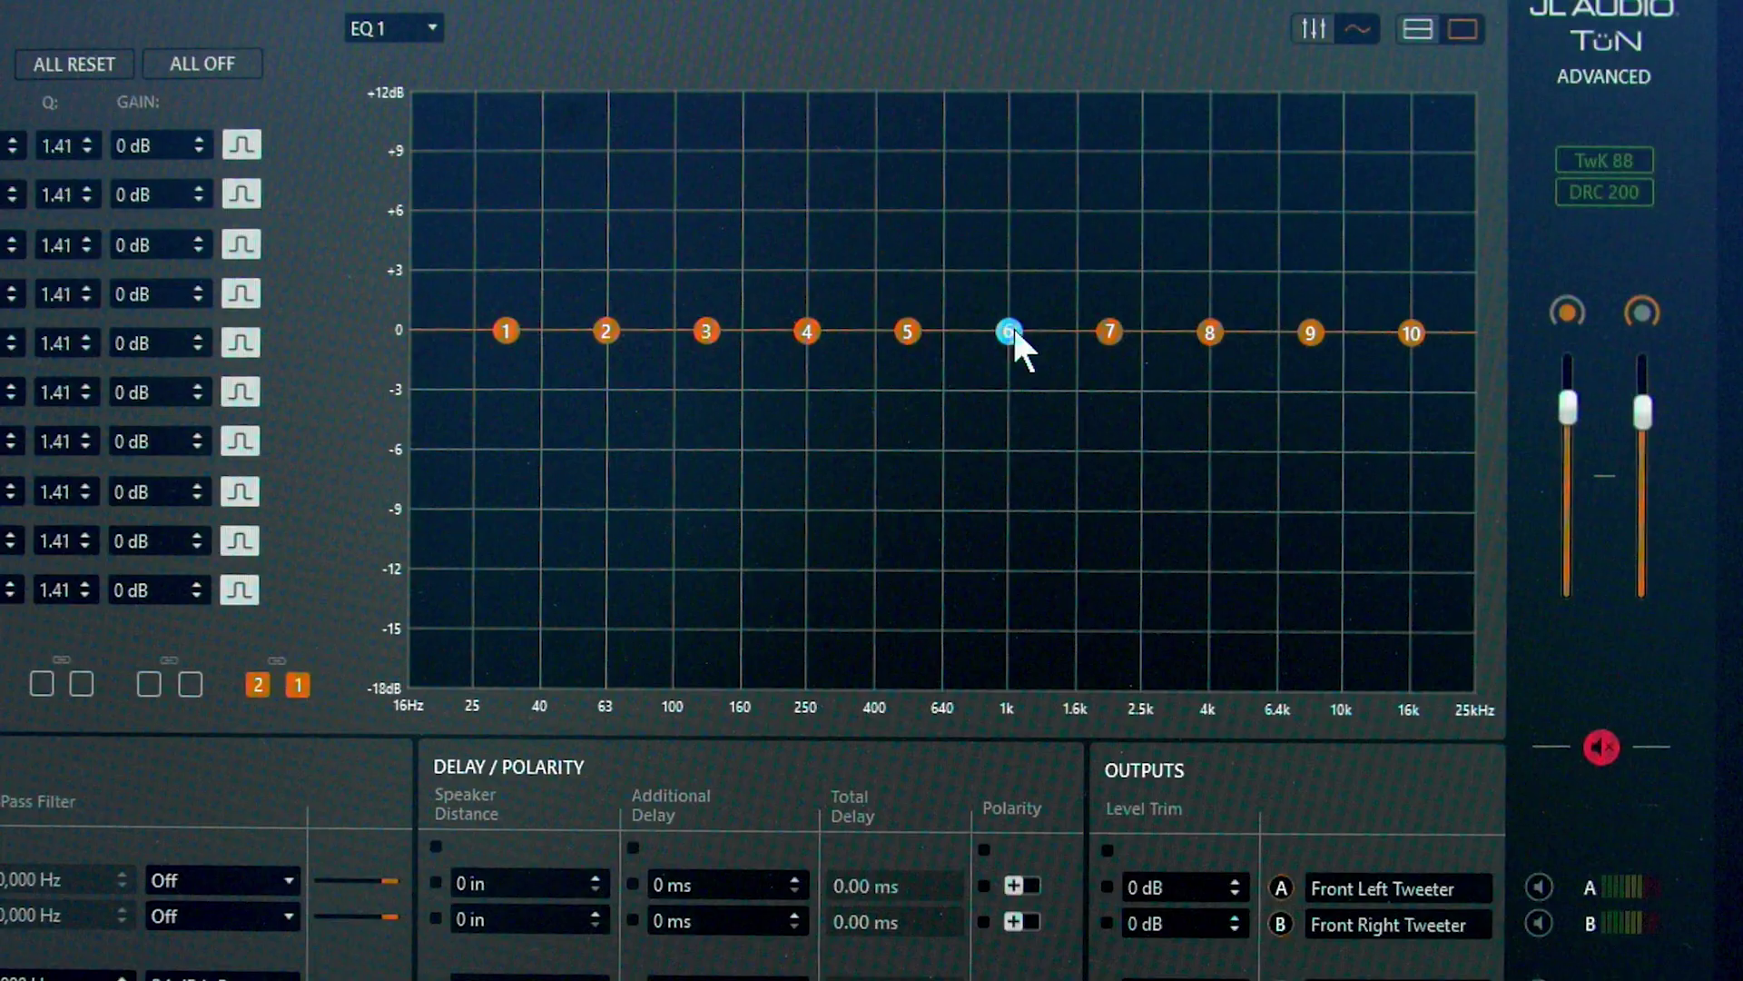
click(1110, 263)
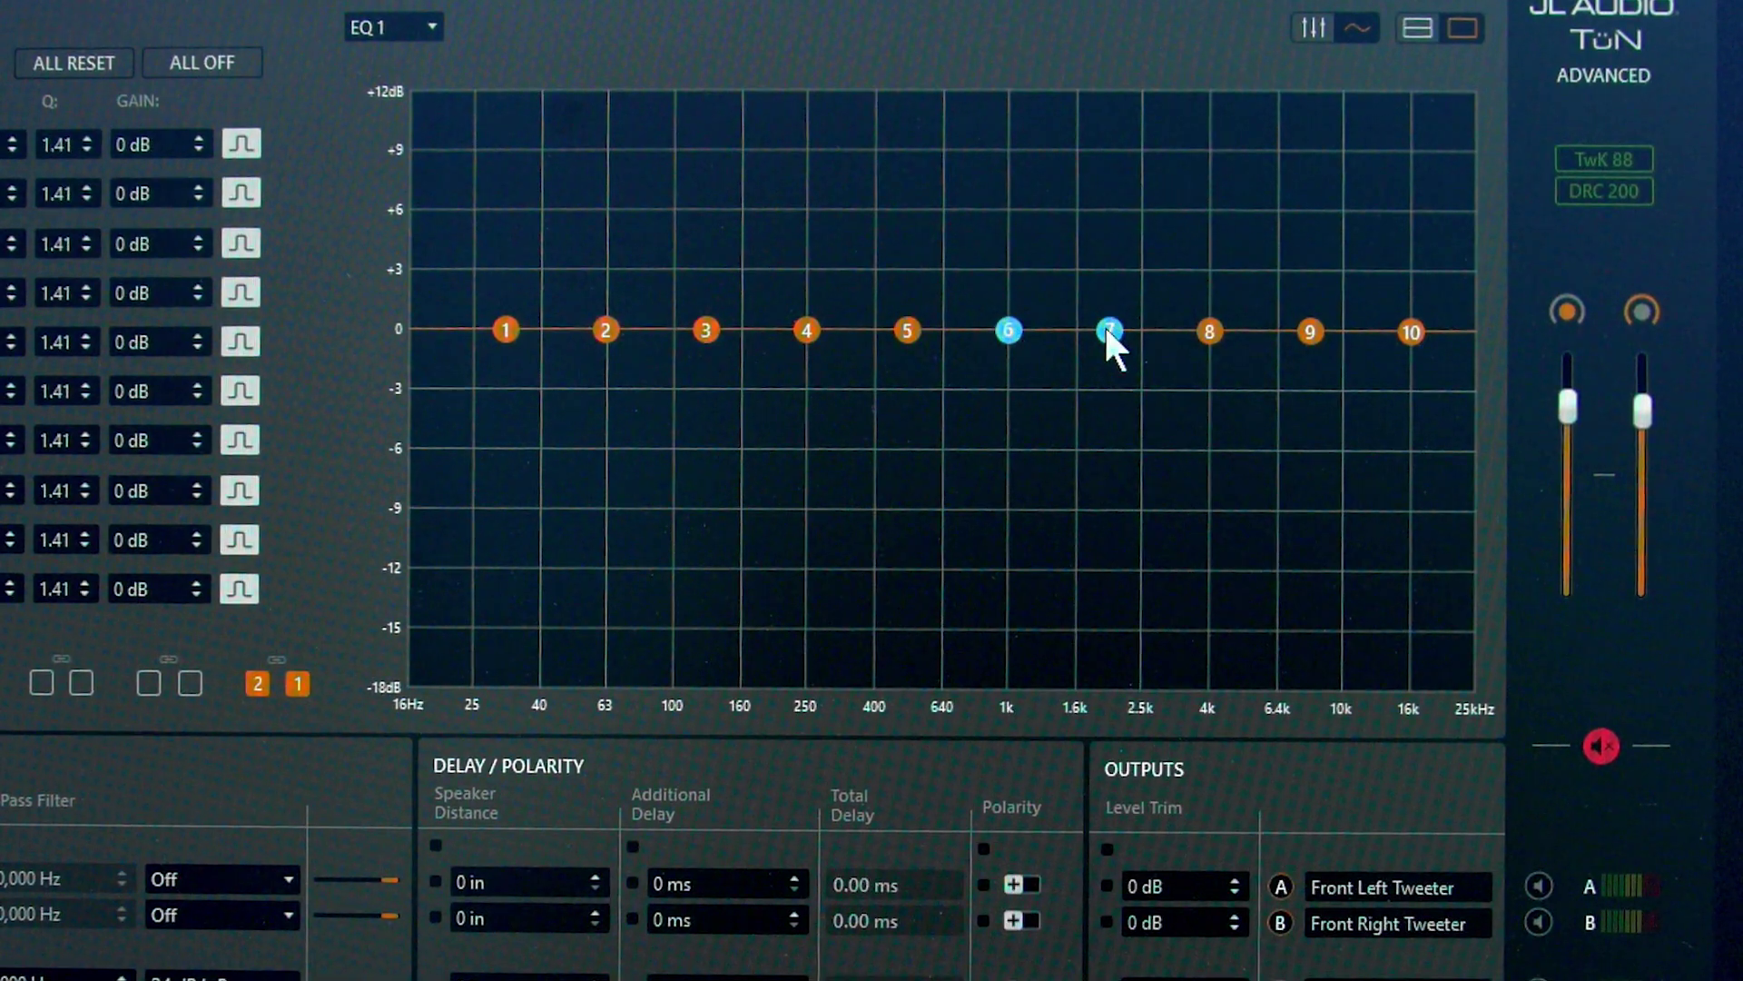
click(1110, 396)
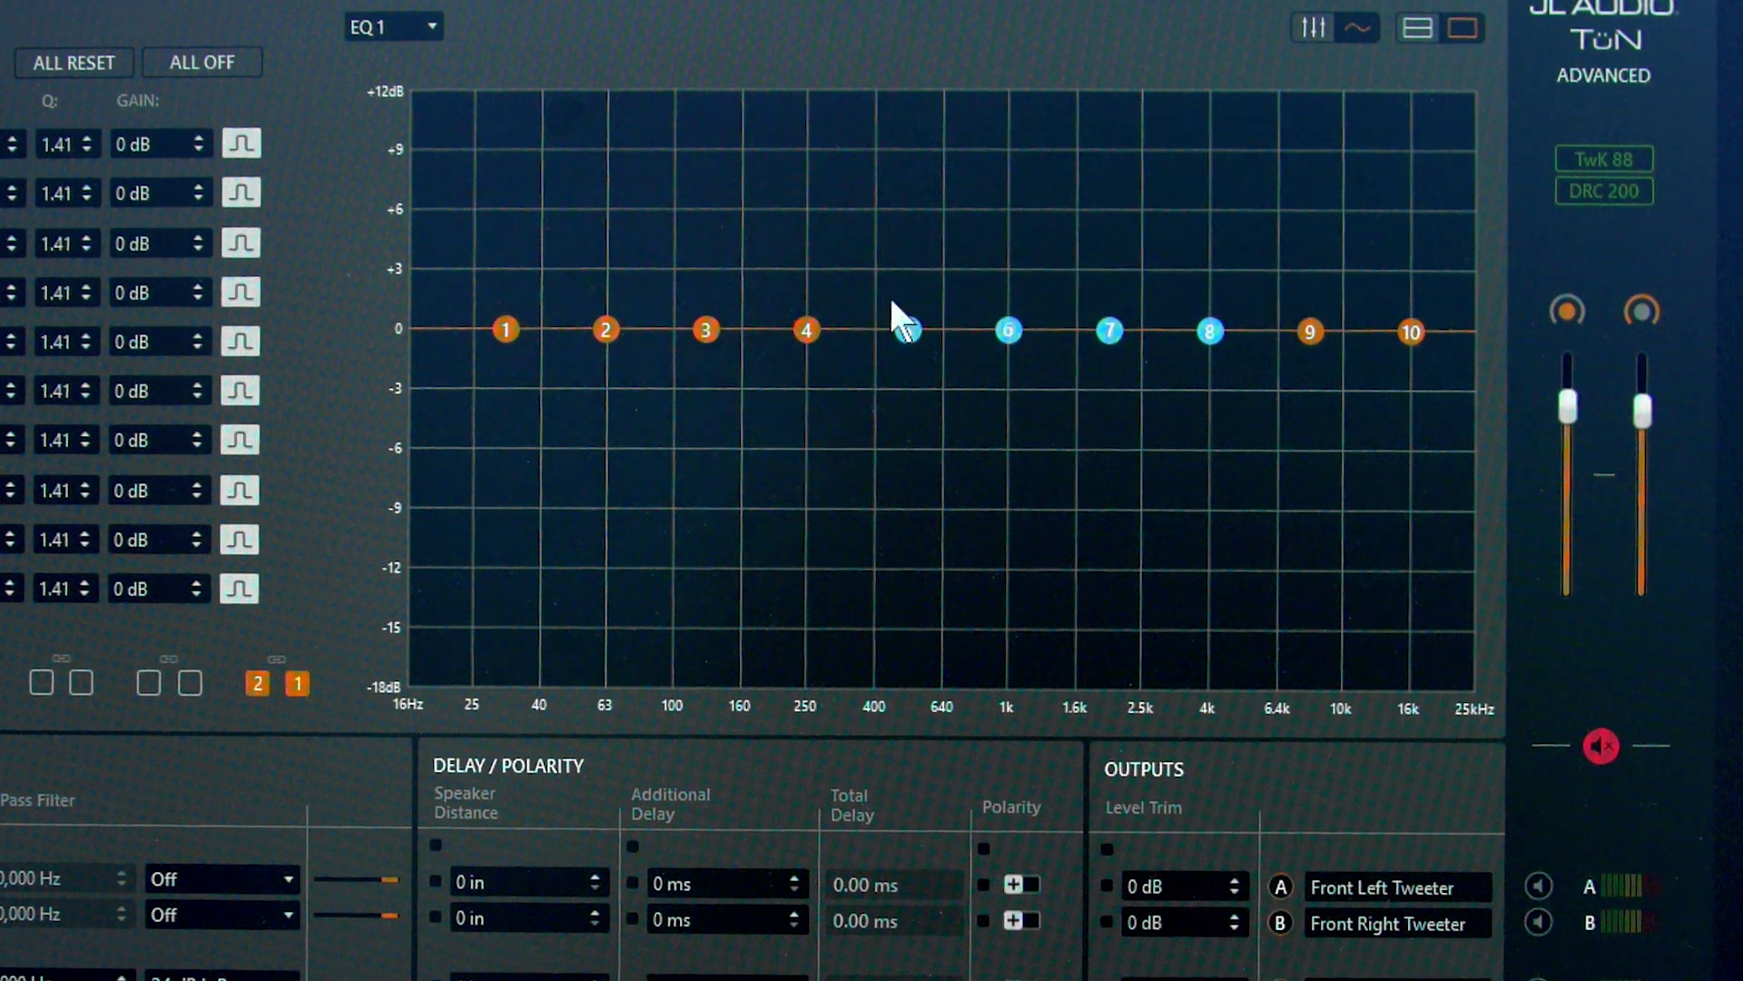
Pull grouped bands 5–8 down into a cut, then raise it to -2.9 dB
mouse_move(902, 328)
mouse_down()
mouse_move(900, 488)
mouse_move(926, 491)
mouse_move(915, 482)
mouse_up()
scroll(915, 481, up, 1)
scroll(912, 476, up, 7)
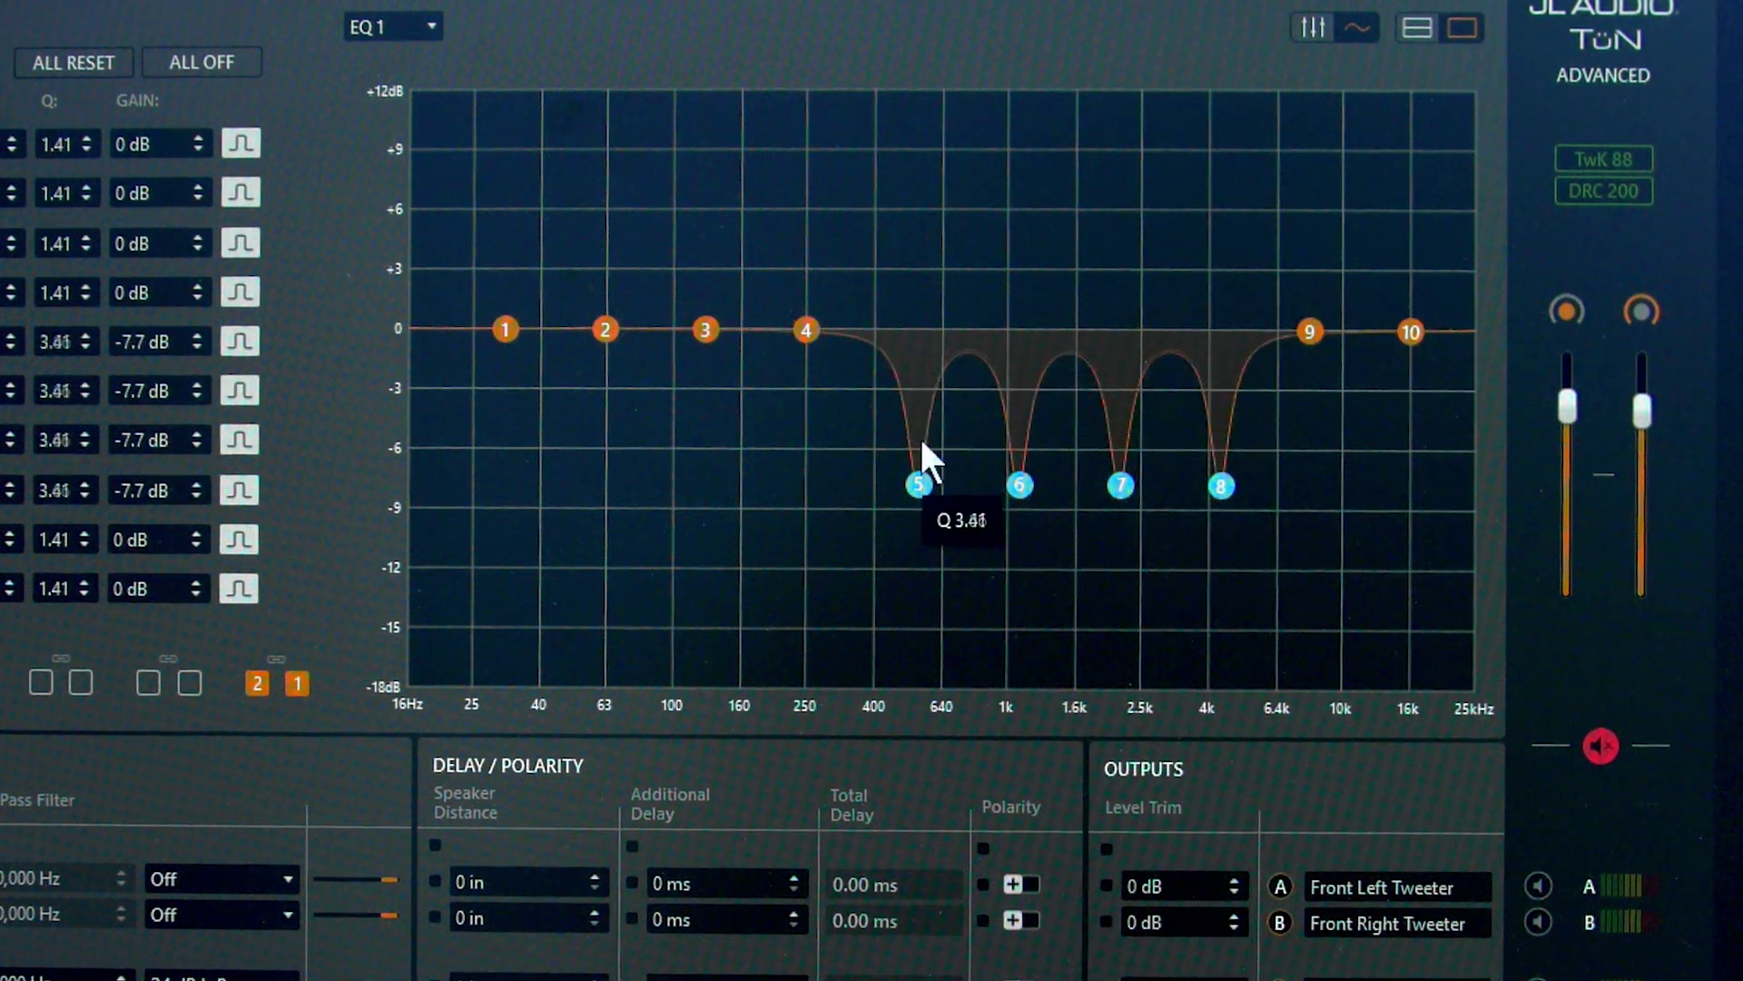
scroll(923, 431, up, 4)
scroll(928, 451, down, 8)
scroll(915, 477, down, 6)
scroll(914, 497, up, 1)
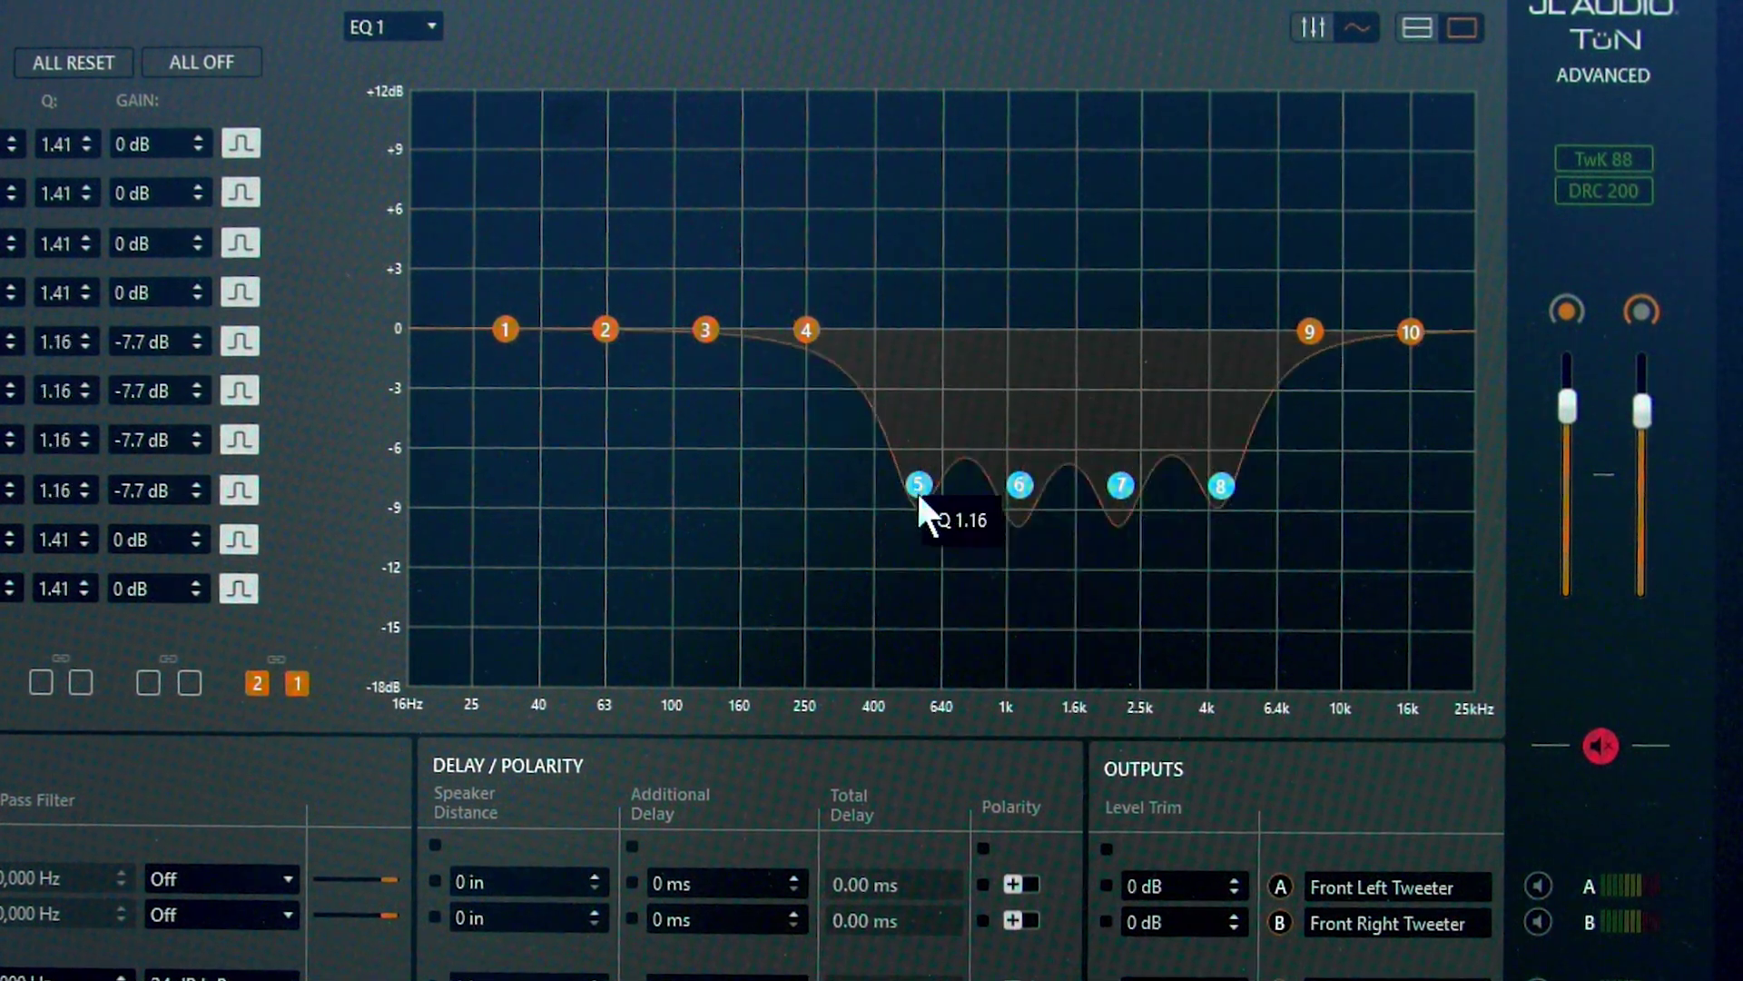
scroll(920, 479, up, 5)
scroll(925, 471, up, 2)
drag(920, 479, 935, 389)
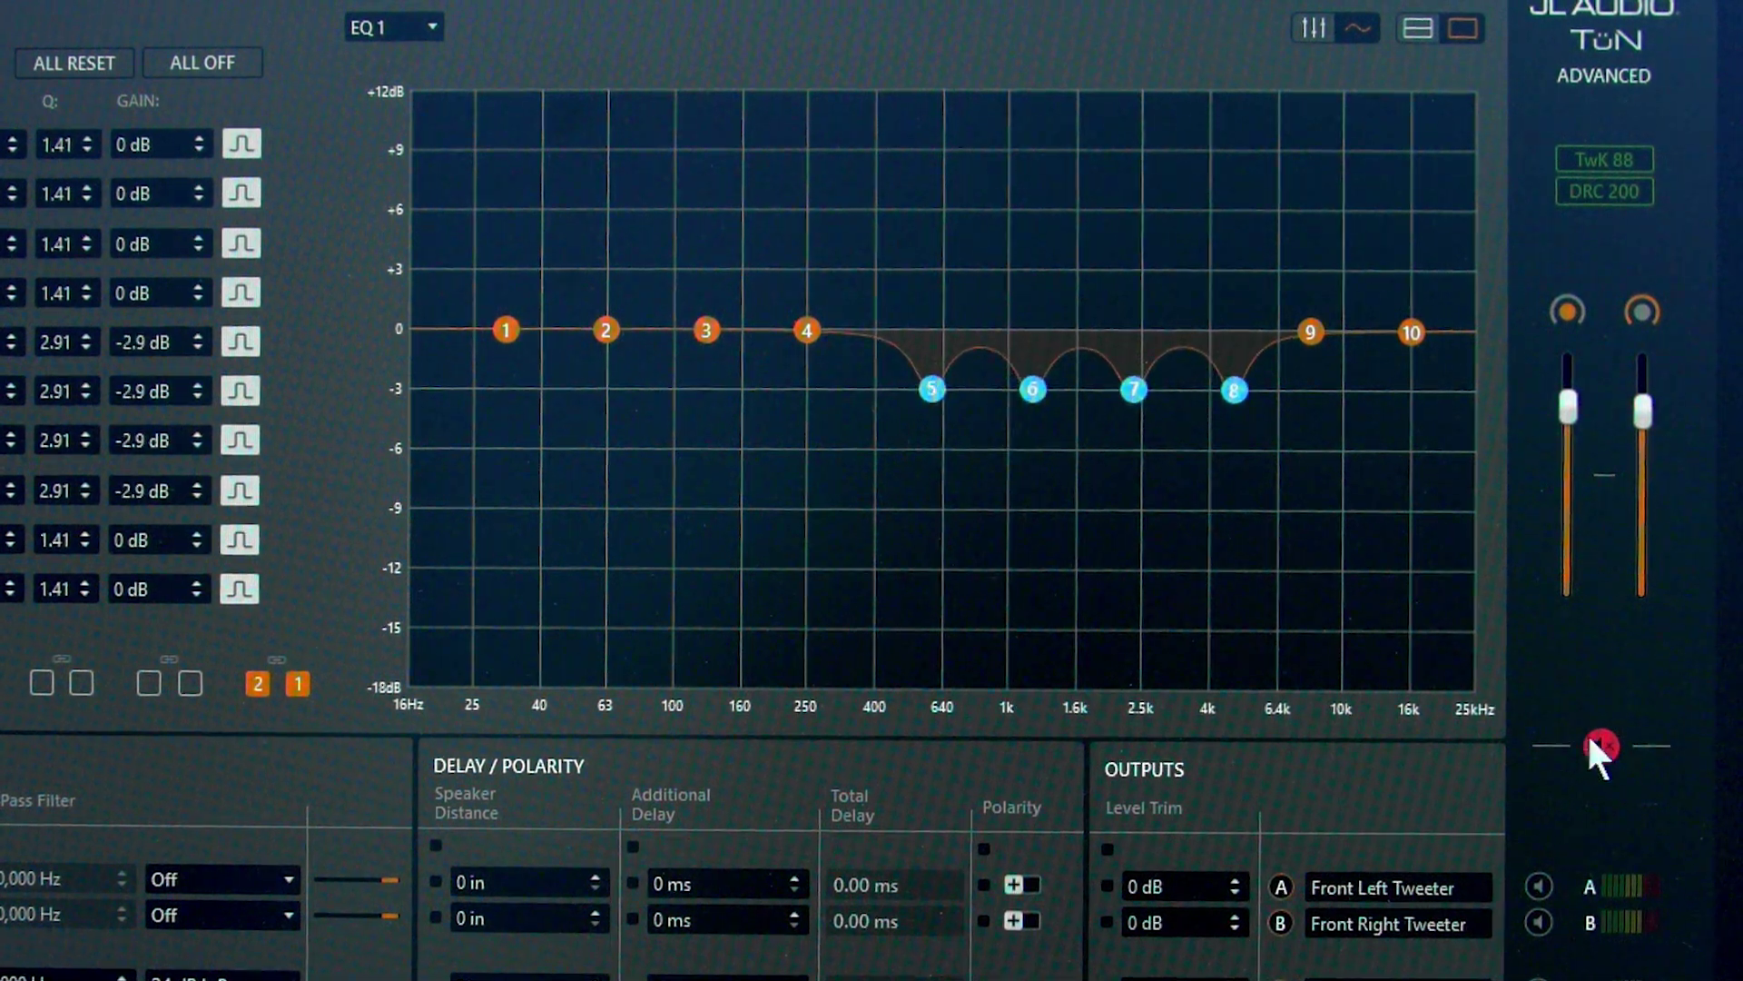